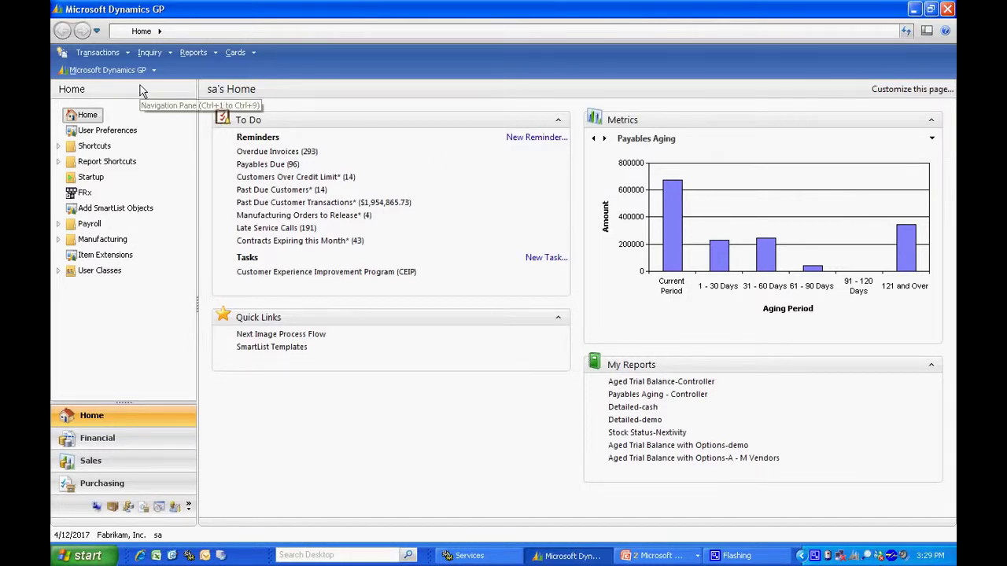
# Start a new receiving transaction for vendor CARLSONS0001 (Carlson Specialties)
pyautogui.click(97, 52)
pyautogui.moveTo(113, 100)
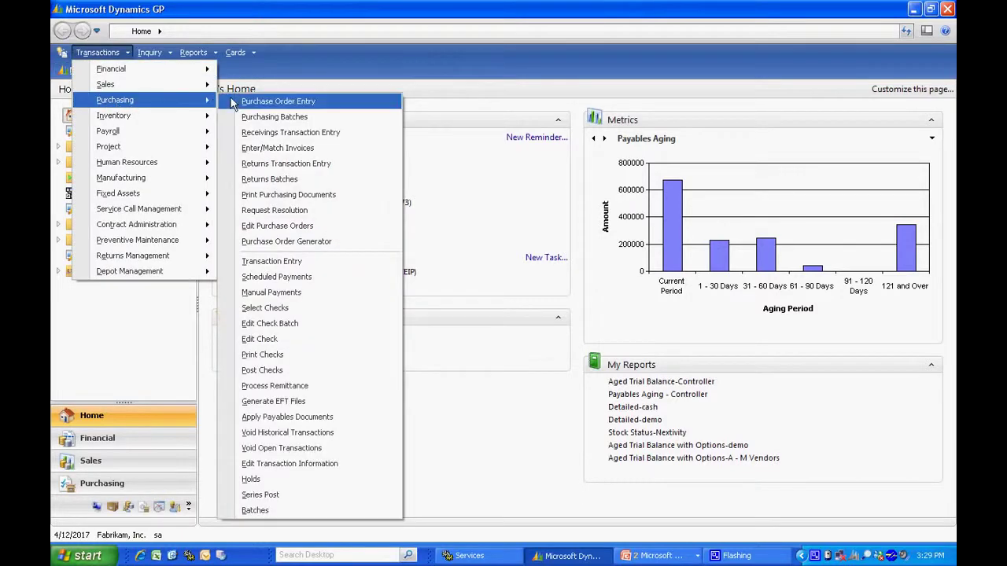
pyautogui.click(268, 138)
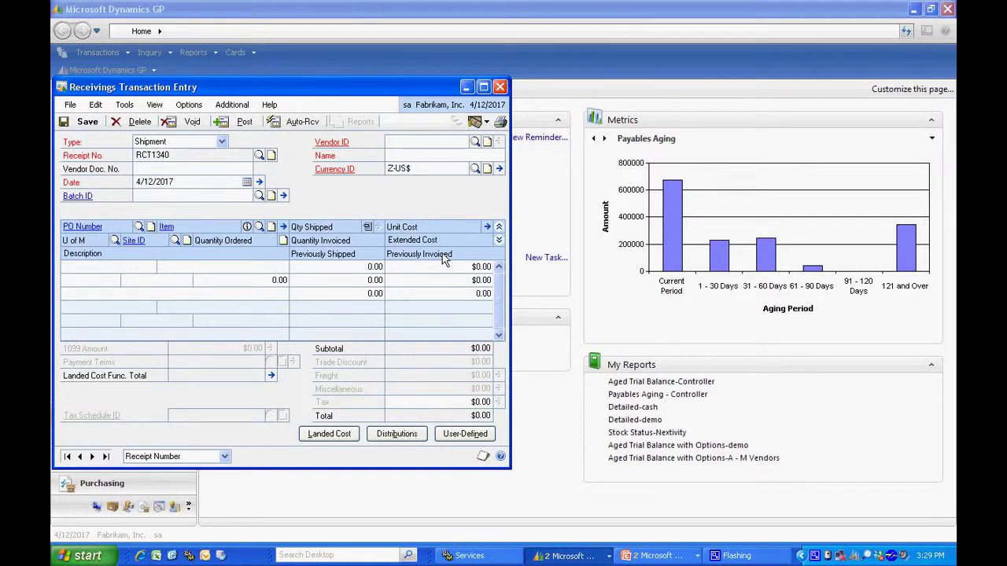
pyautogui.write('CAR')
pyautogui.press('Tab')
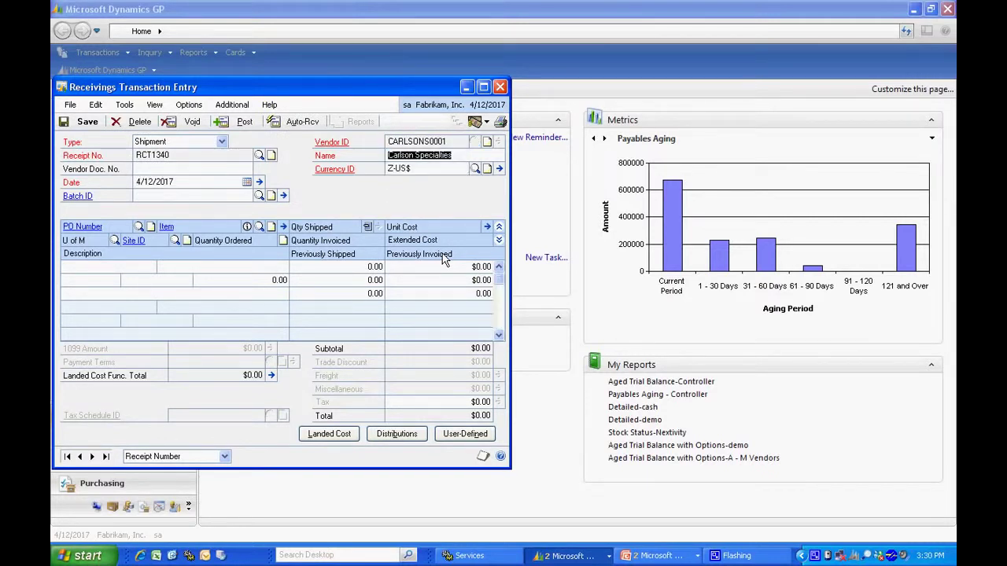
pyautogui.press('Tab')
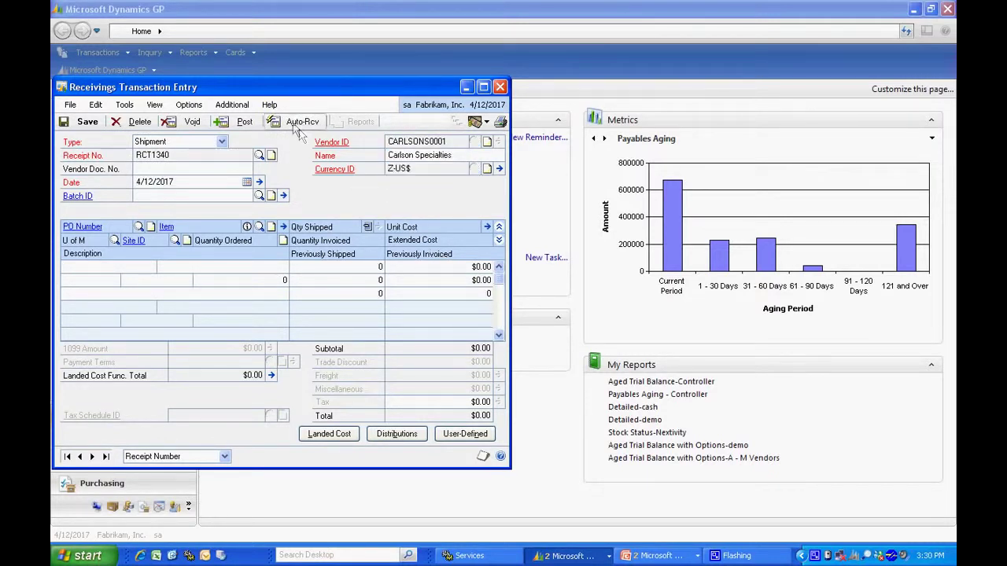
# Auto-receive the PO2244 computer line with quantity shipped 5 and auto-generated serial numbers
pyautogui.click(293, 122)
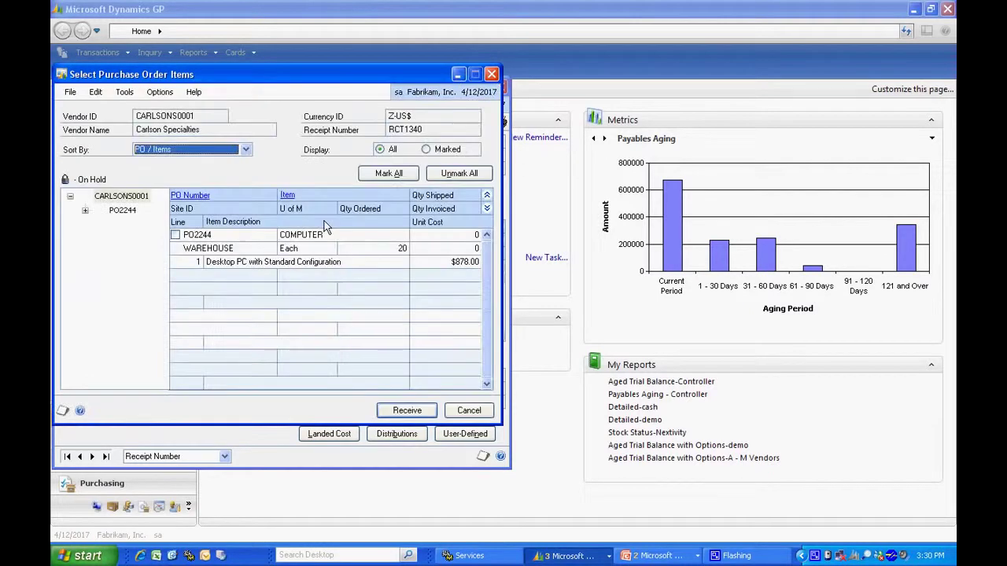
pyautogui.click(175, 234)
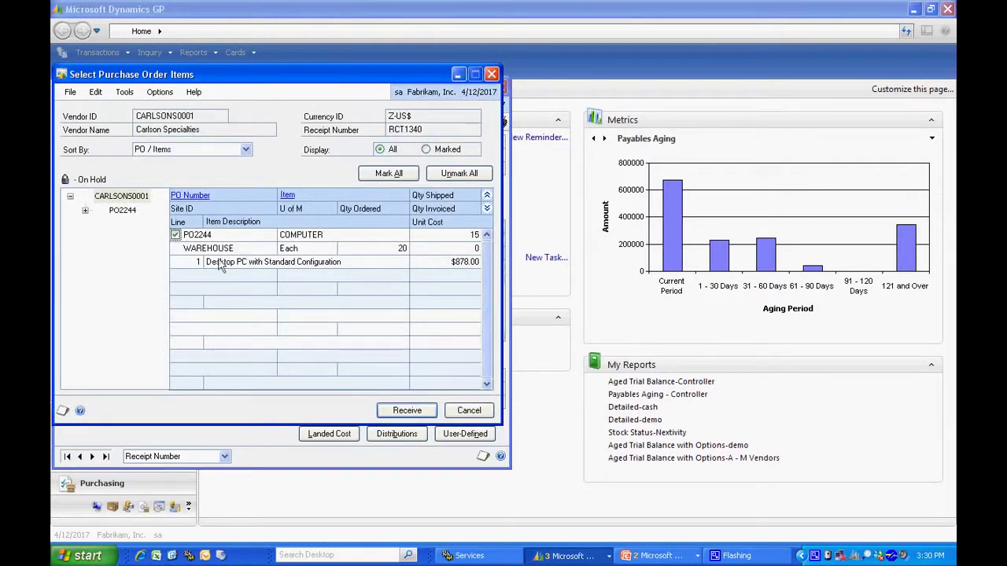
pyautogui.click(467, 234)
pyautogui.write('5')
pyautogui.press('Tab')
pyautogui.click(417, 411)
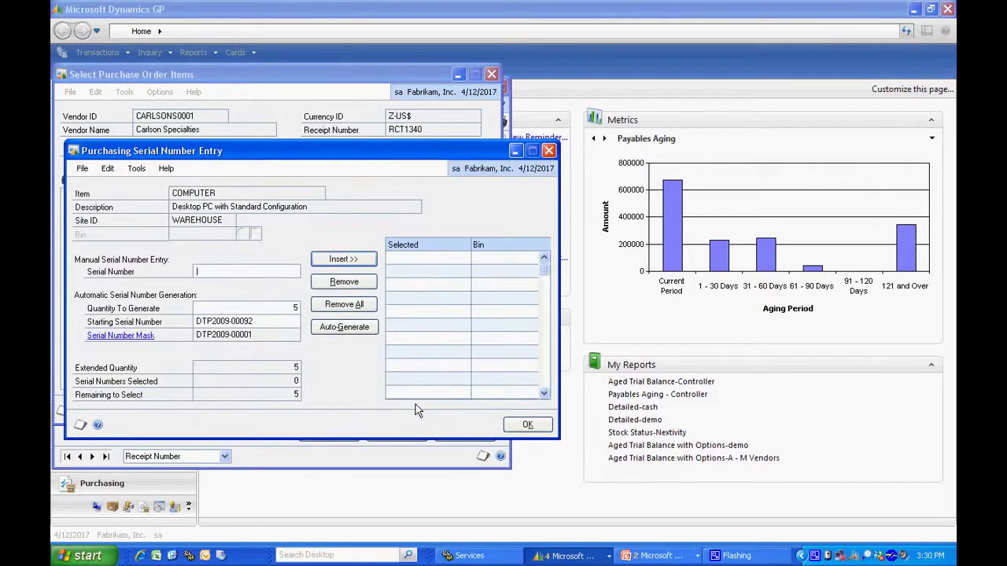
pyautogui.click(335, 329)
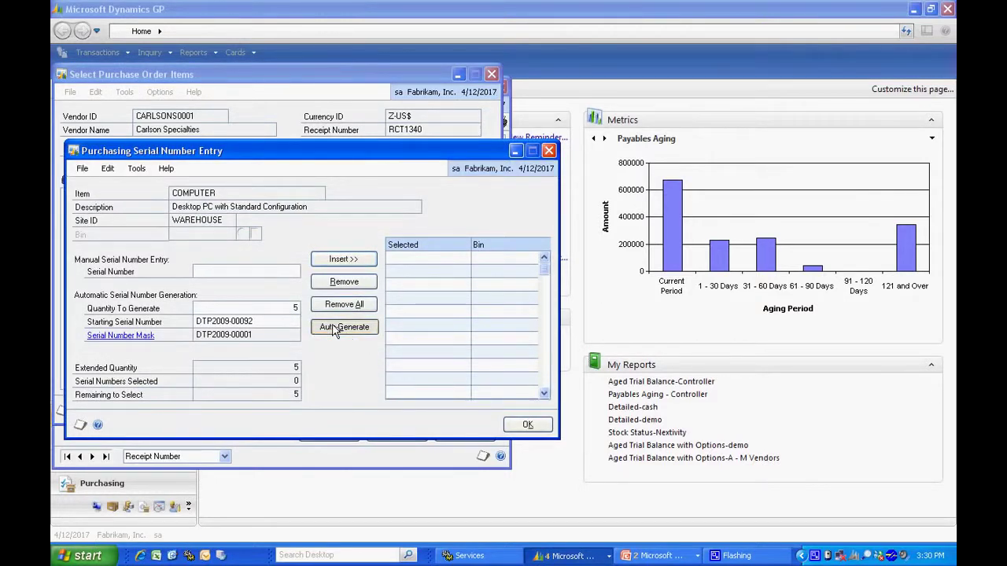
pyautogui.click(525, 428)
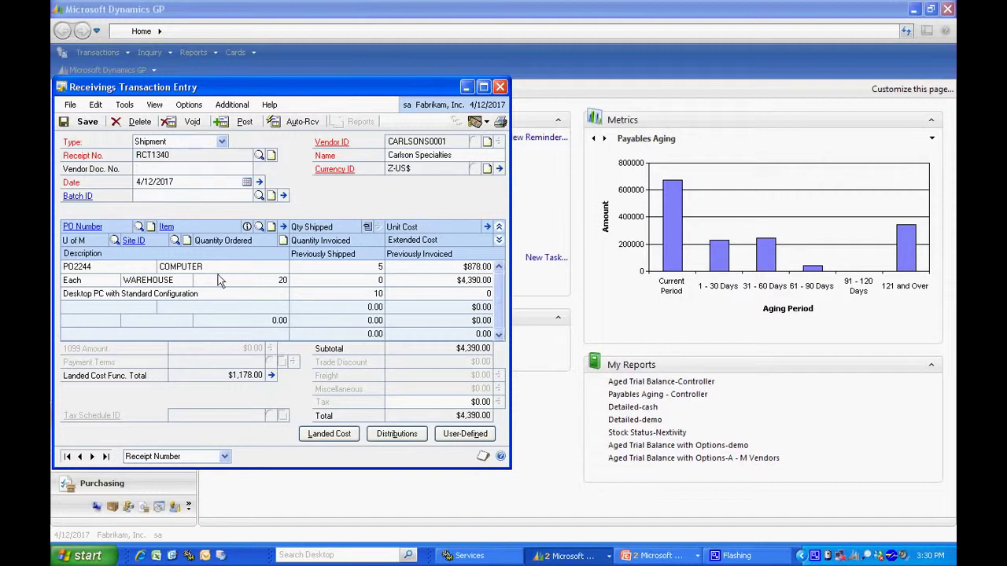
# Check the $1,178.00 landed cost totals, post receipt RCT1340, and close the receiving form
pyautogui.click(272, 376)
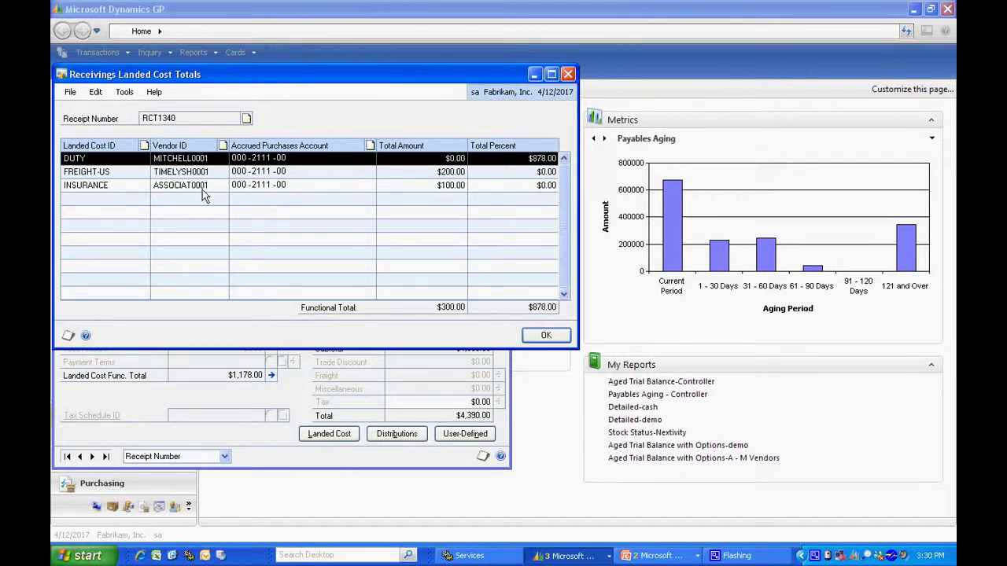
pyautogui.click(543, 337)
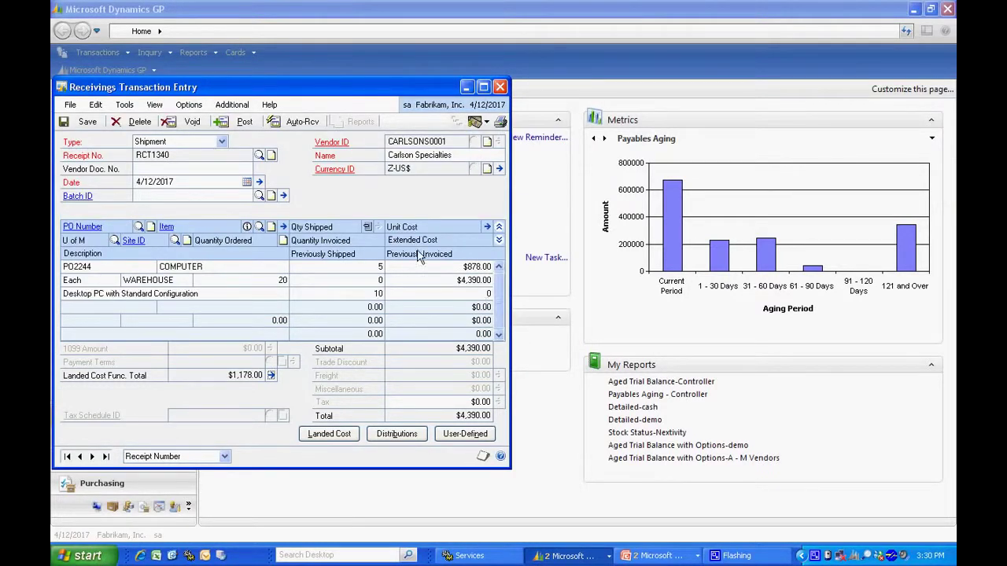
pyautogui.click(245, 124)
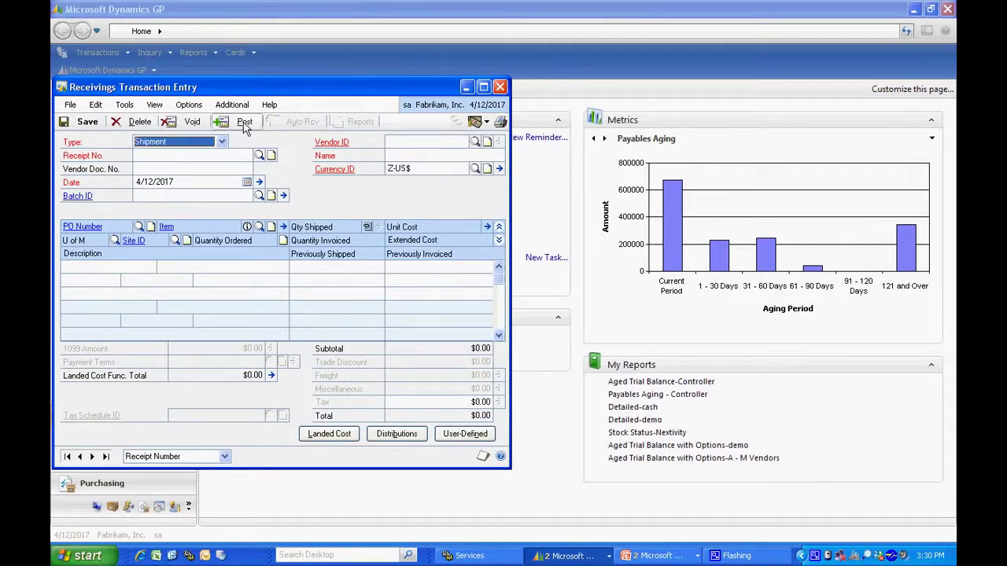
pyautogui.click(499, 87)
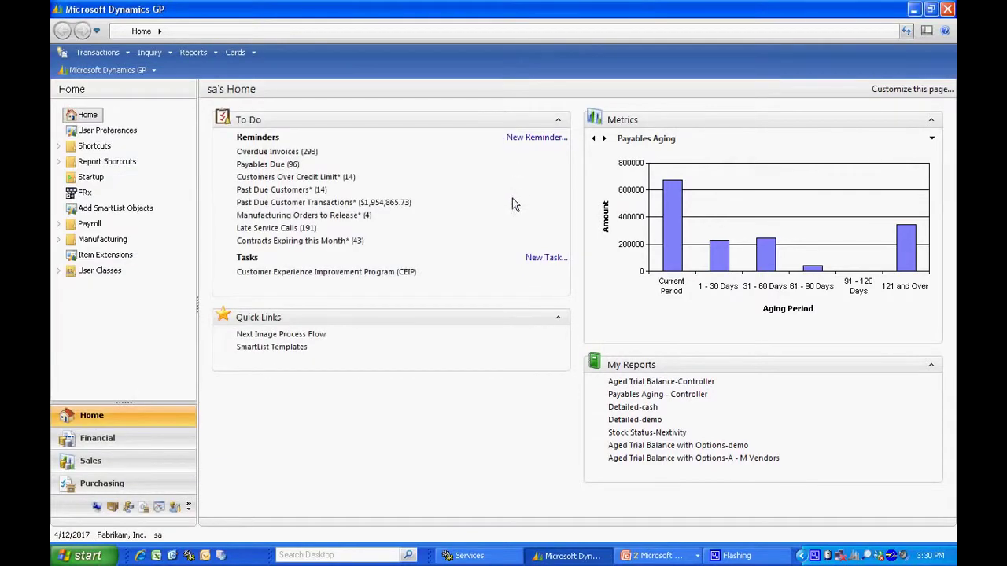
# Begin an Enter/Match Invoices entry with vendor document number 987898
pyautogui.click(107, 52)
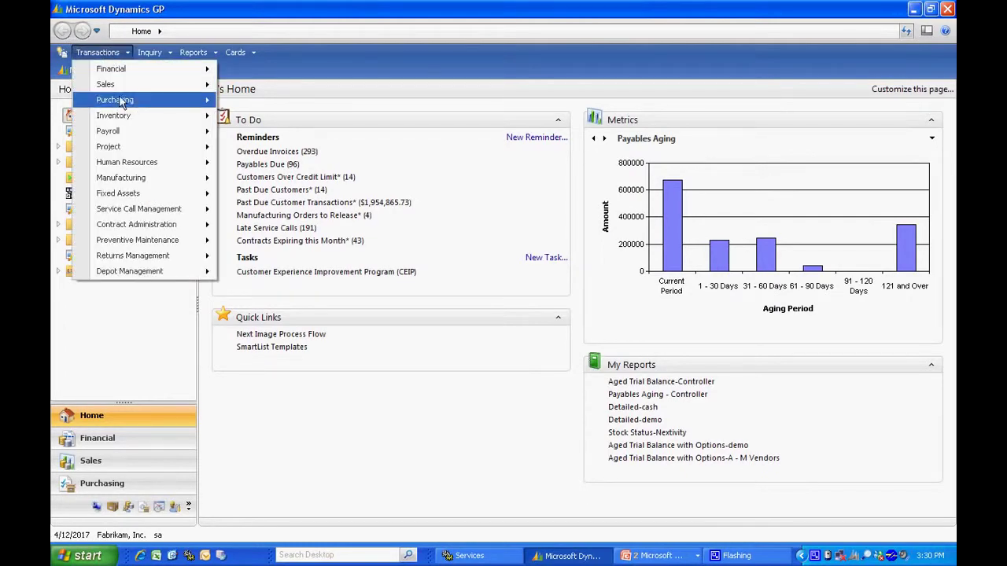
pyautogui.moveTo(122, 102)
pyautogui.click(303, 148)
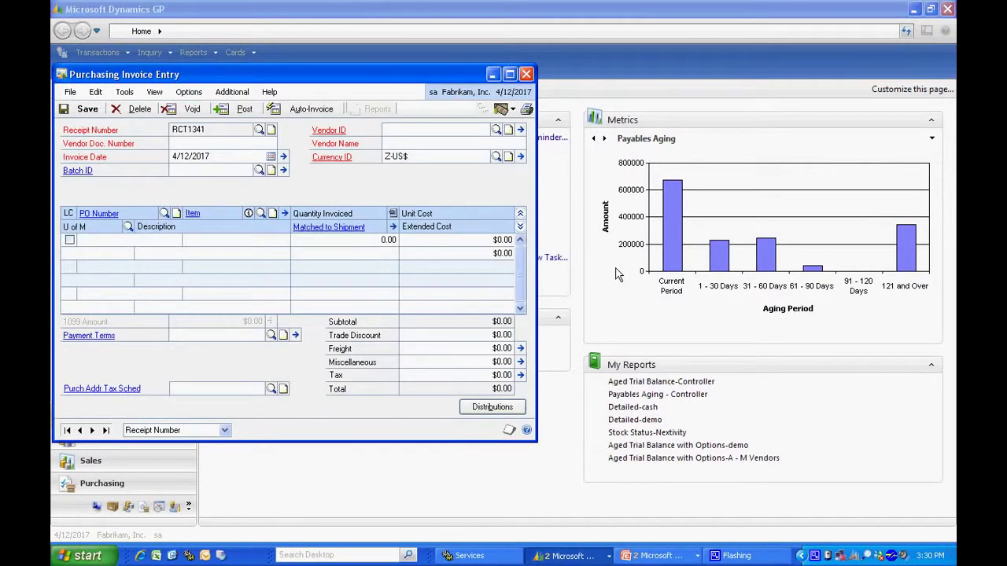
pyautogui.write('987898')
pyautogui.press('Tab')
pyautogui.press('Tab')
# Set the invoice vendor to ASSOCIAT0001 (Associated Insurance Inc.) and bring up the item lookup
pyautogui.press('Tab')
pyautogui.write('ASSOC')
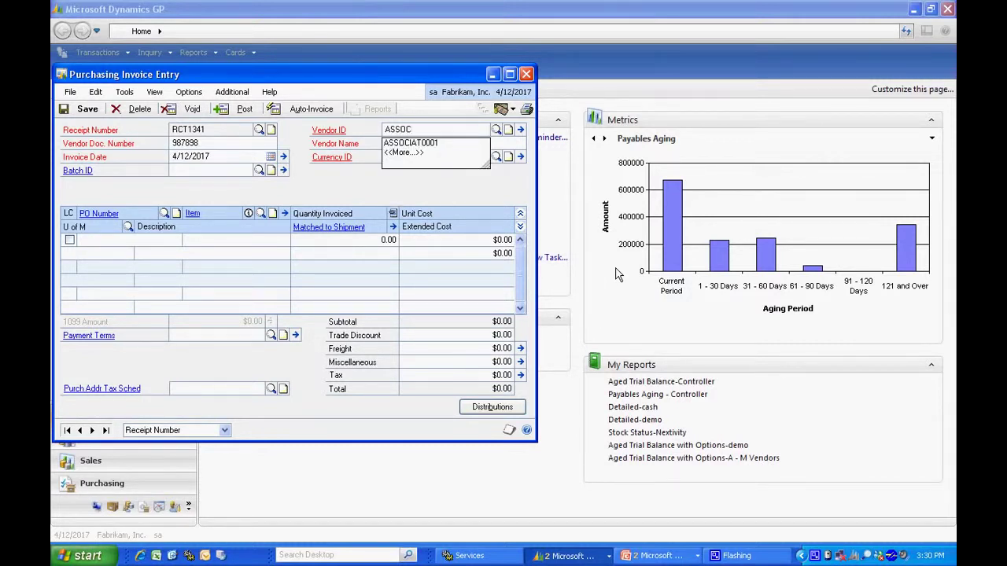
pyautogui.press('Down')
pyautogui.press('Tab')
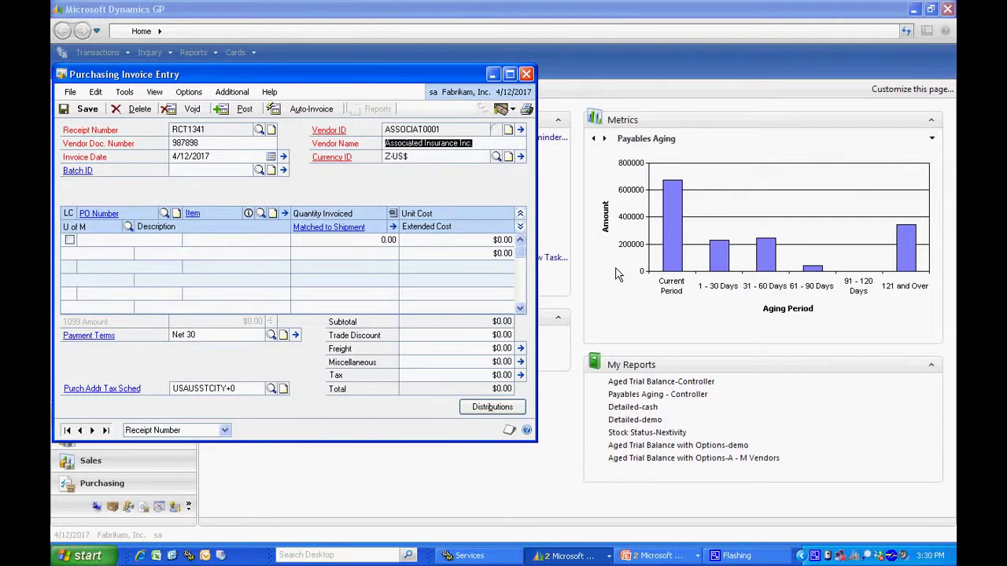
pyautogui.press('Tab')
pyautogui.press('Tab')
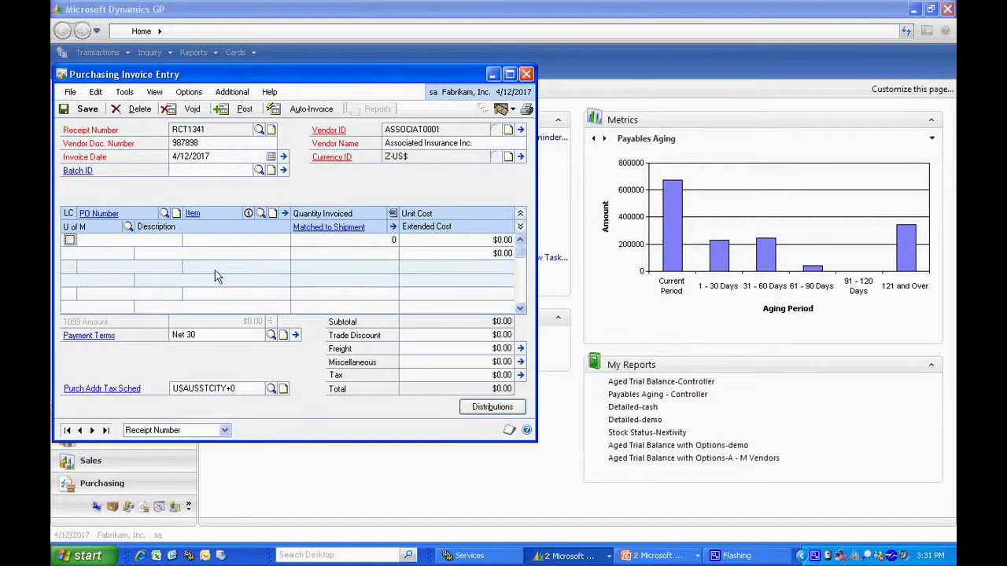
pyautogui.click(260, 213)
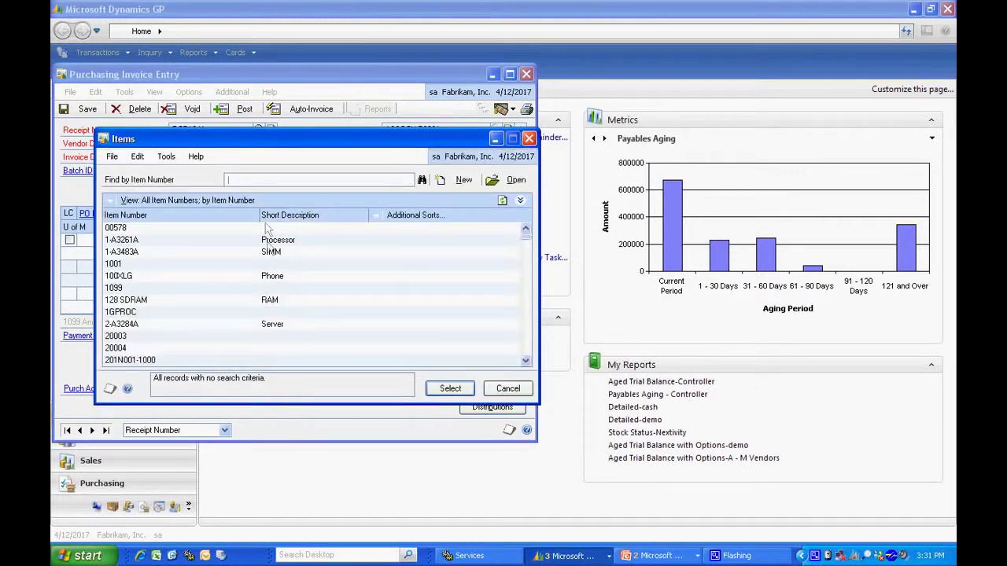
# Flag the first invoice line as a landed cost and pick INSURANCE, giving a $100.00 unit cost
pyautogui.click(529, 138)
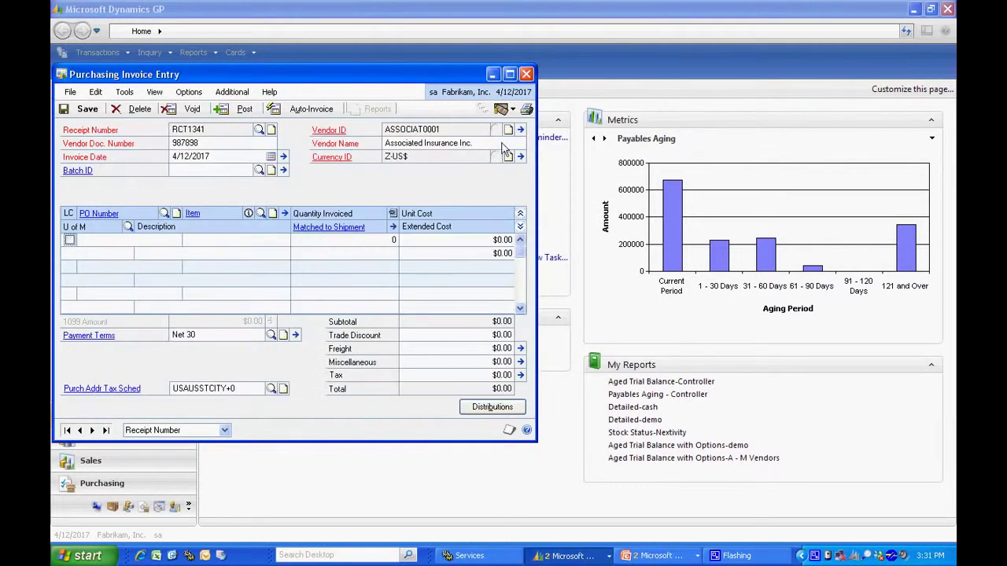
pyautogui.click(70, 240)
pyautogui.click(261, 214)
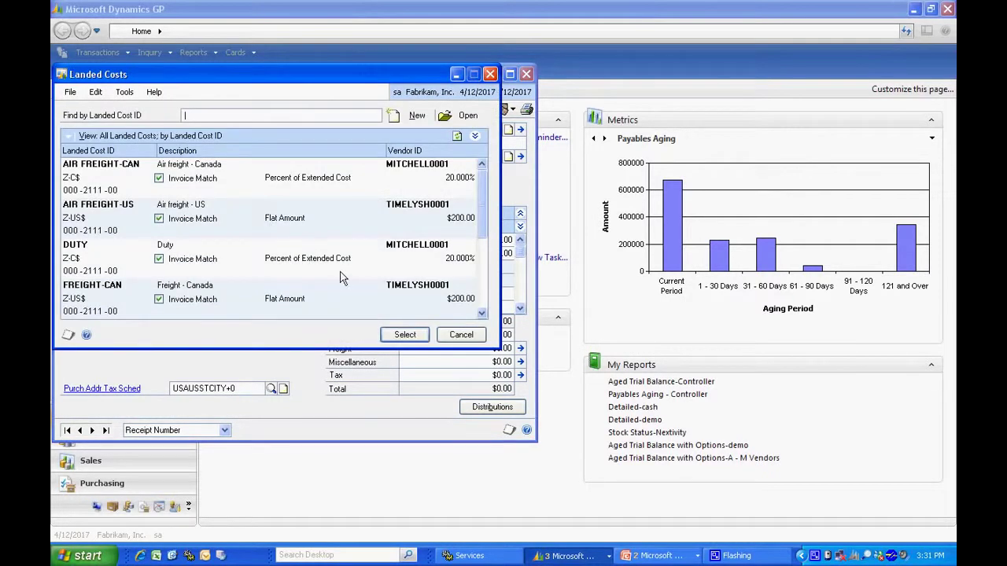
pyautogui.click(484, 286)
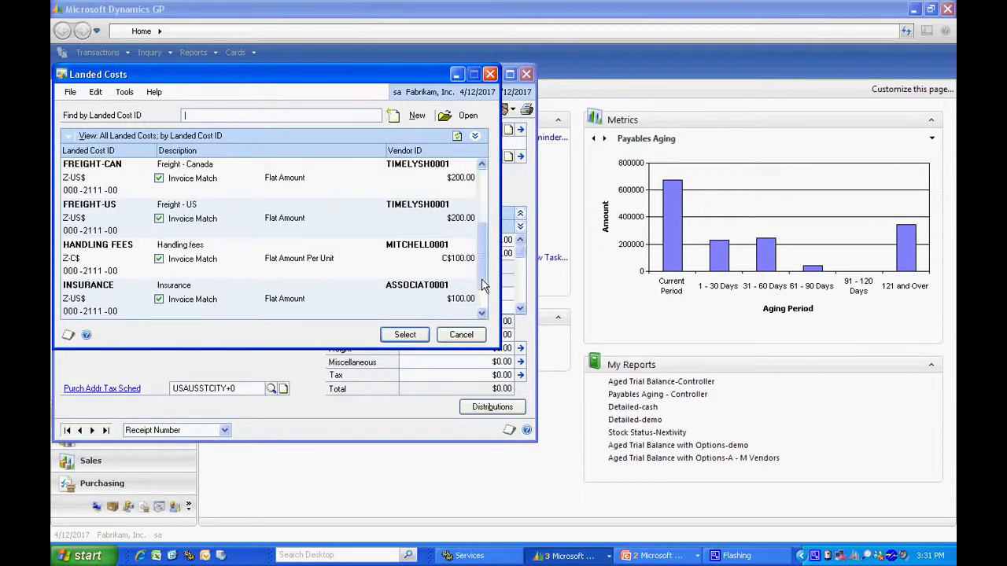
pyautogui.click(112, 299)
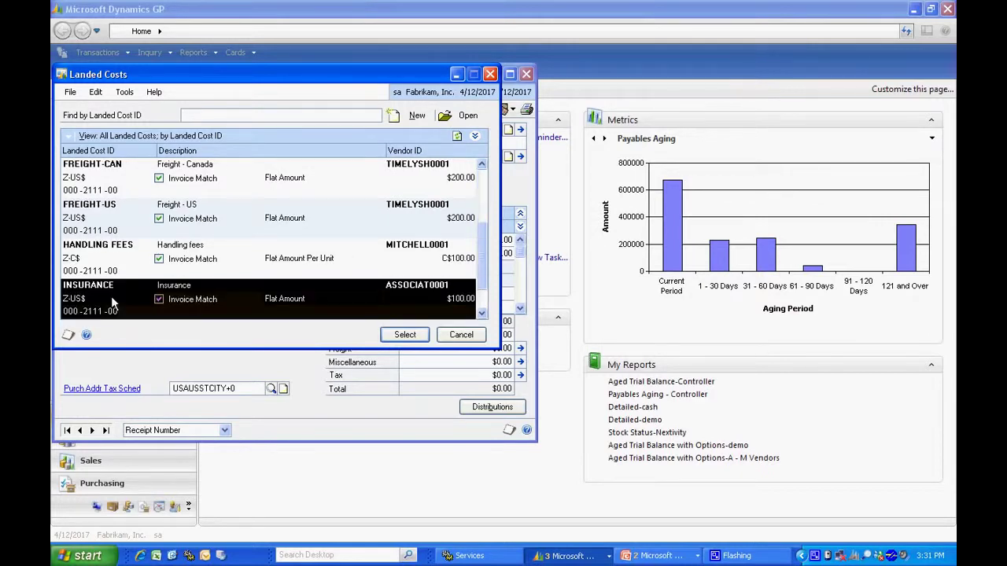
pyautogui.click(391, 335)
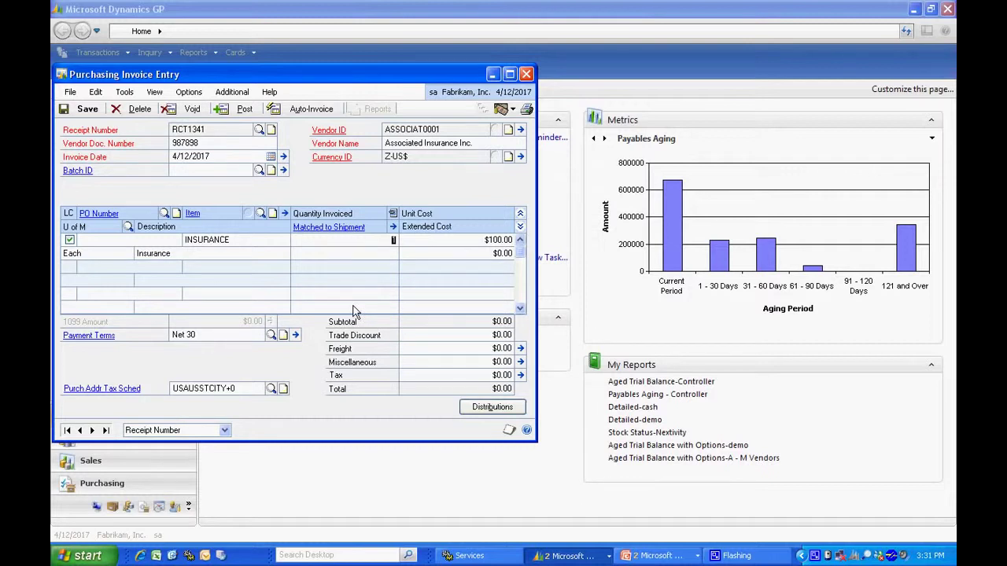
# Check RCT1340 in Match Shipments to Invoice and accept the $100.00 match
pyautogui.click(393, 230)
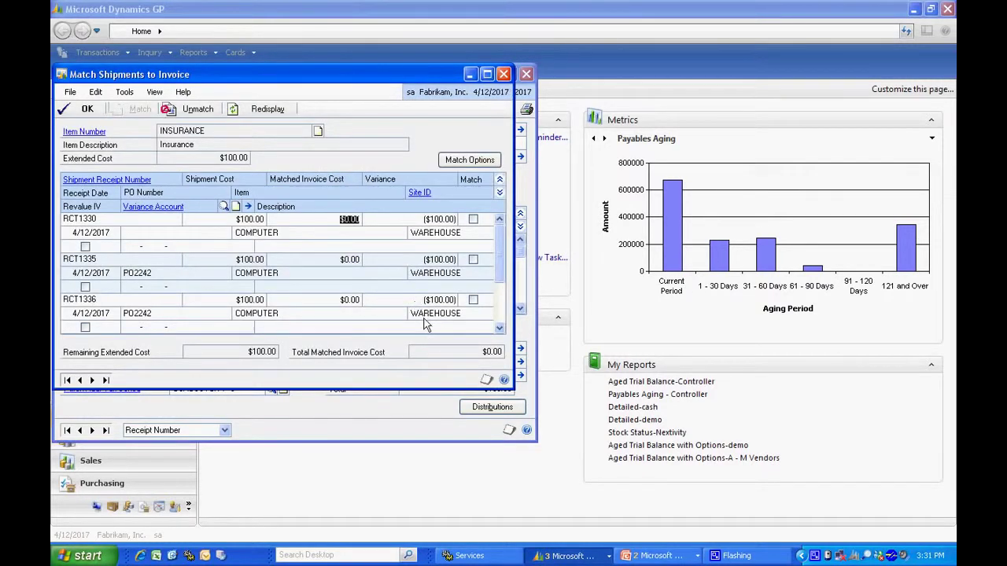
pyautogui.click(499, 329)
pyautogui.click(499, 328)
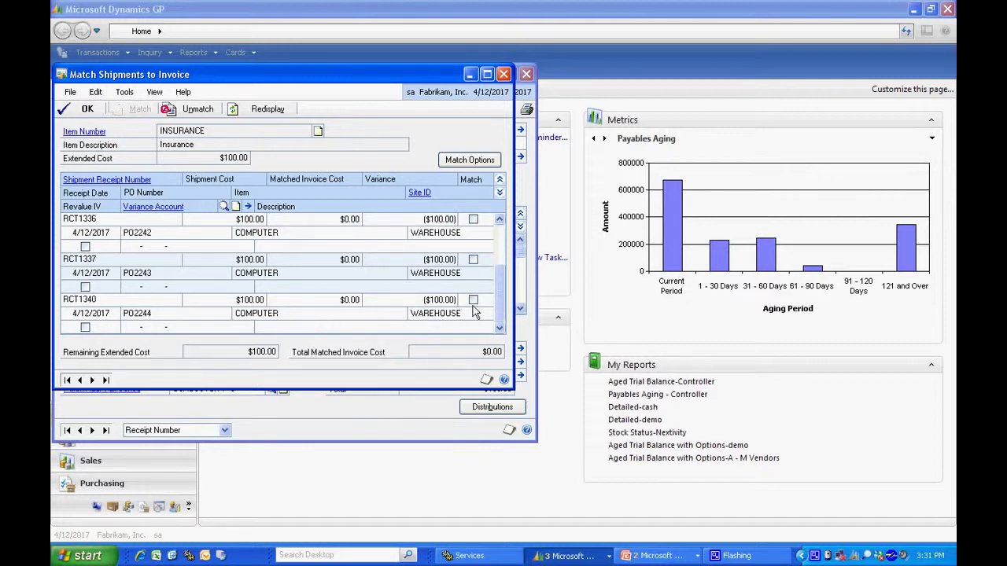
pyautogui.click(472, 300)
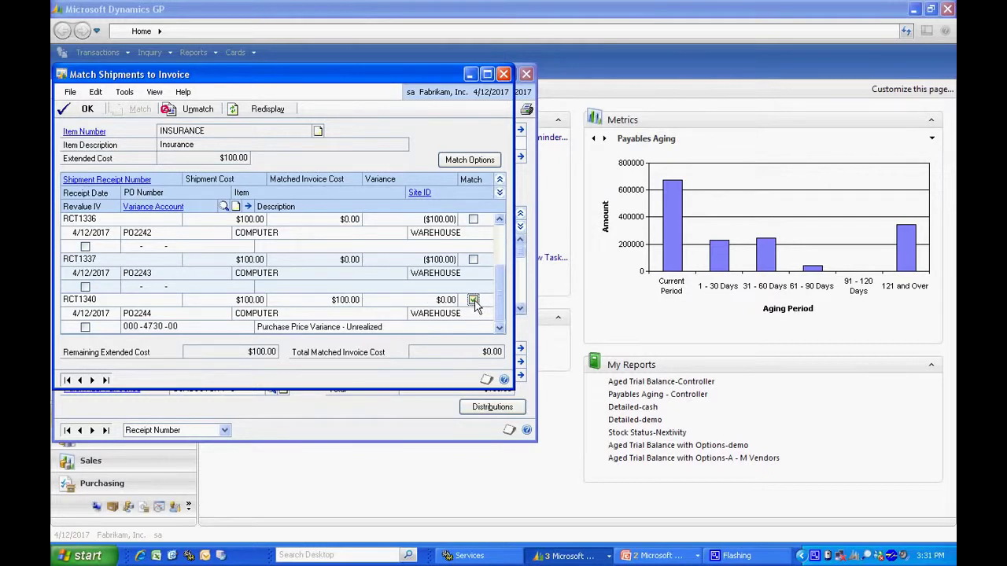
pyautogui.click(86, 109)
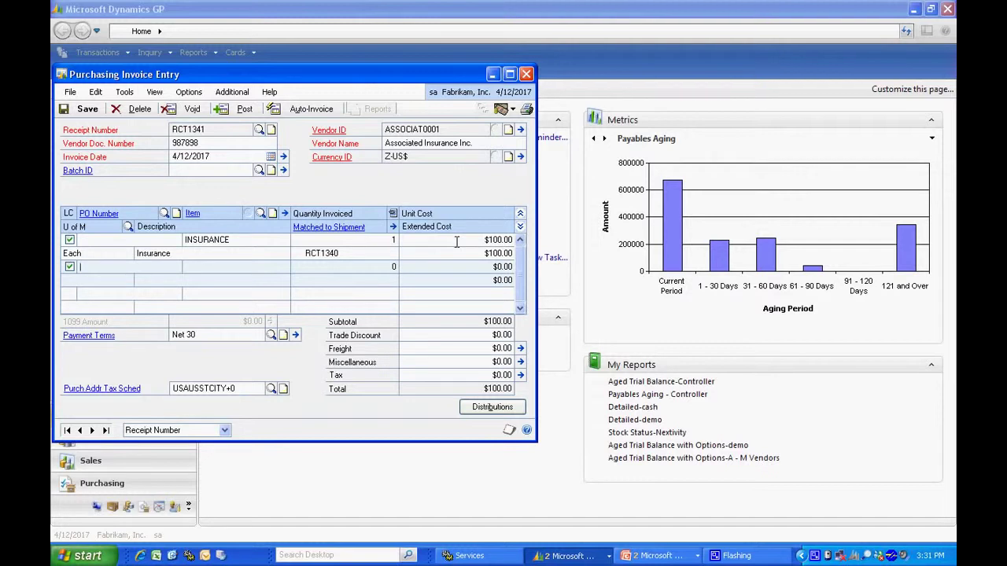
# Change the INSURANCE line's unit cost to $125.00
pyautogui.click(459, 241)
pyautogui.write('125.30')
pyautogui.press('Tab')
# Set RCT1340's matched invoice cost to $125.00 and accept the shipment match
pyautogui.click(393, 228)
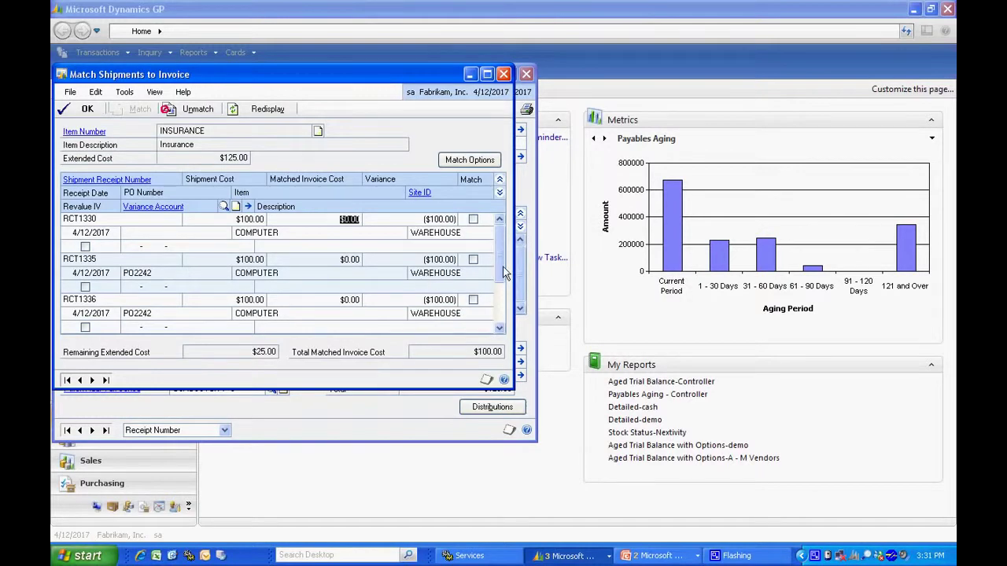
pyautogui.click(501, 310)
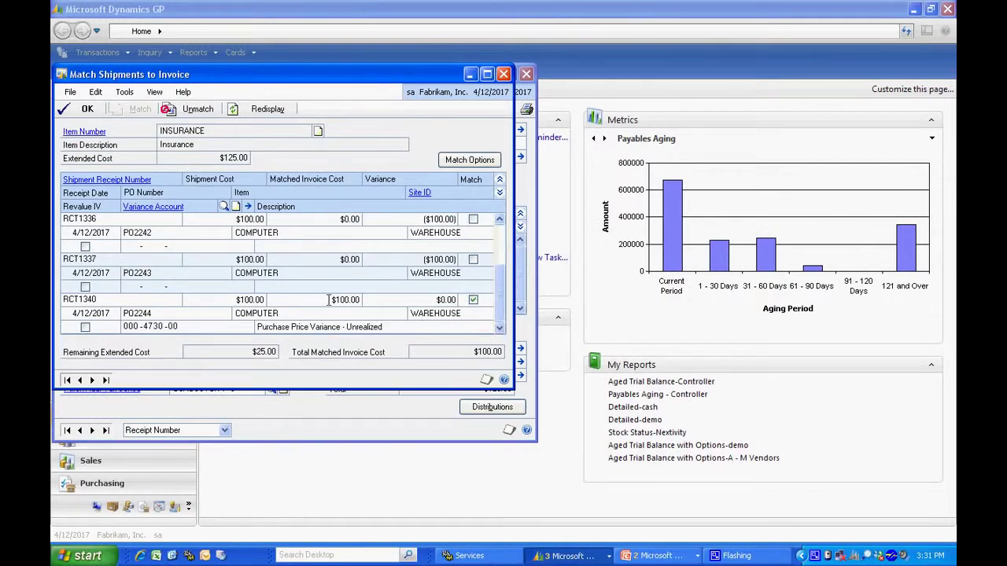
pyautogui.click(362, 300)
pyautogui.write('0.12')
pyautogui.press('Tab')
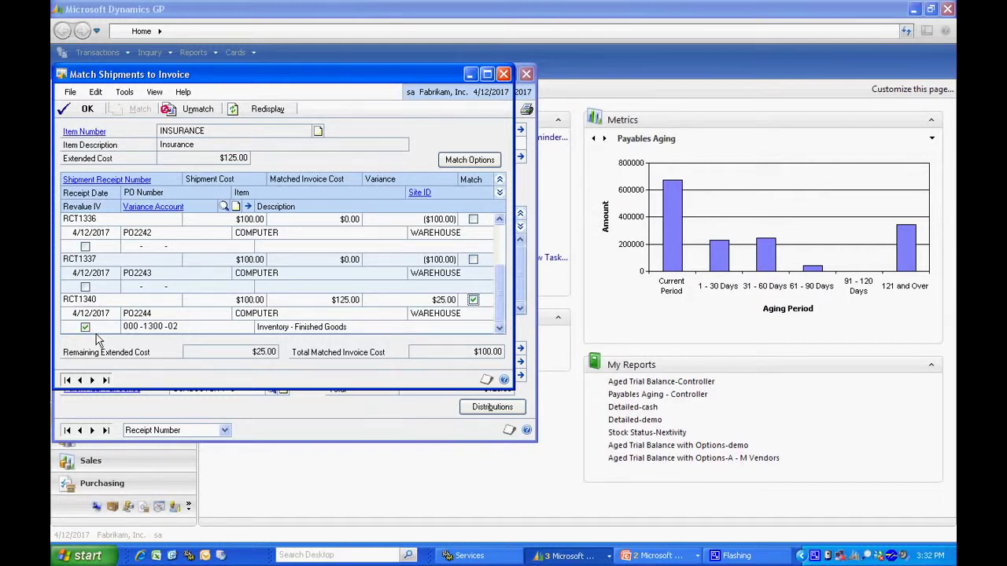
pyautogui.click(87, 111)
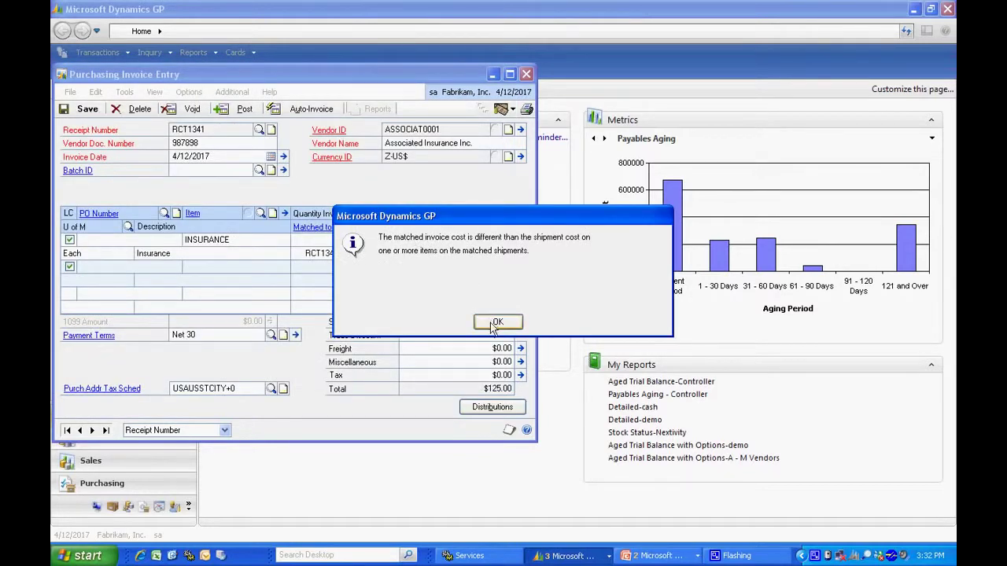
# Dismiss the cost-difference warning, review RCT1340's landed cost totals, then post invoice RCT1341
pyautogui.click(494, 328)
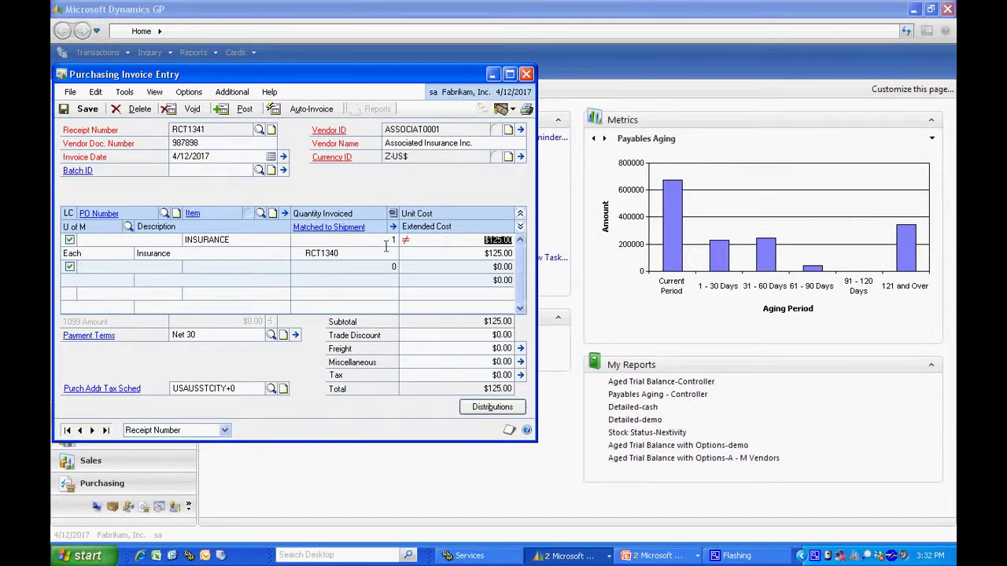
pyautogui.click(335, 228)
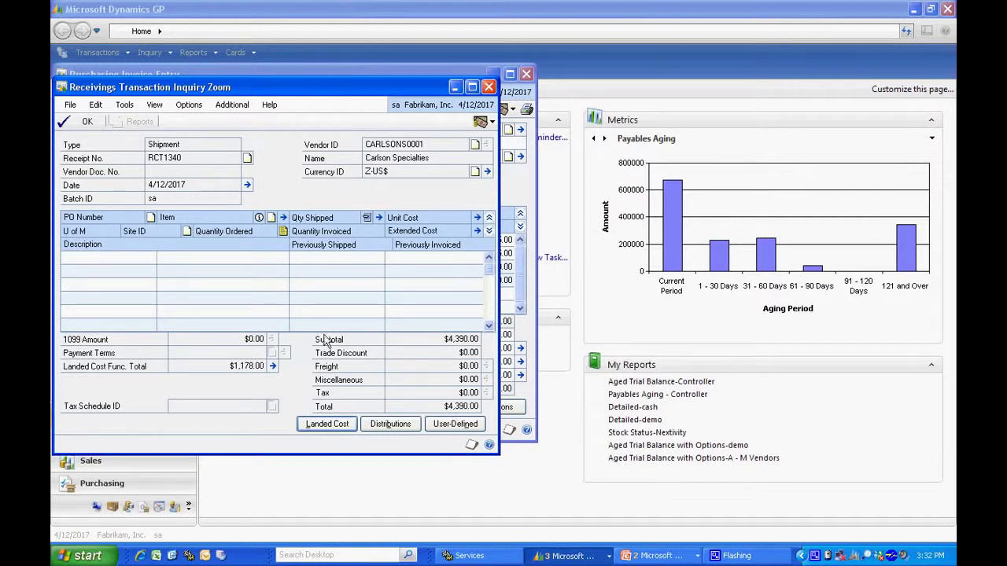
pyautogui.click(272, 367)
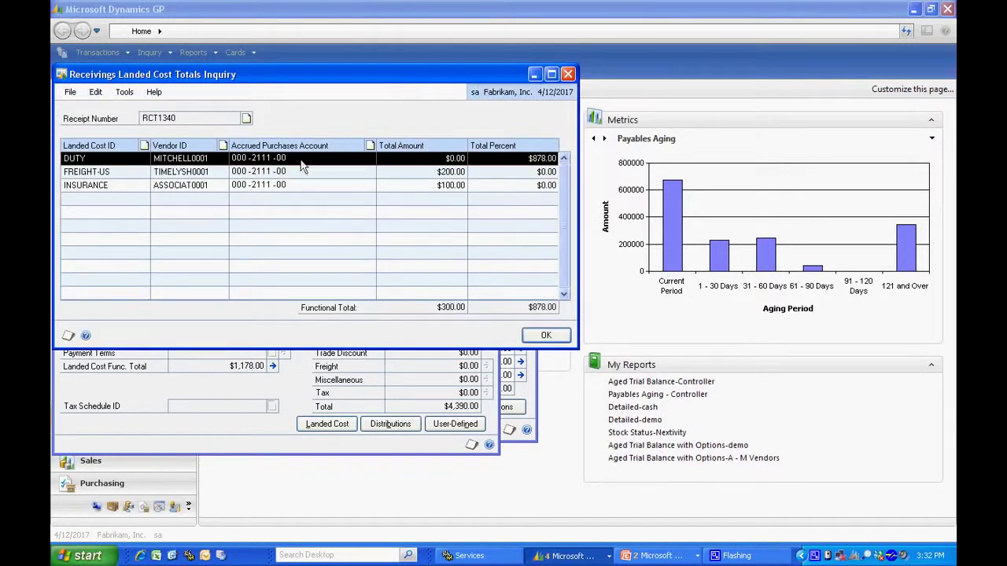
pyautogui.click(550, 336)
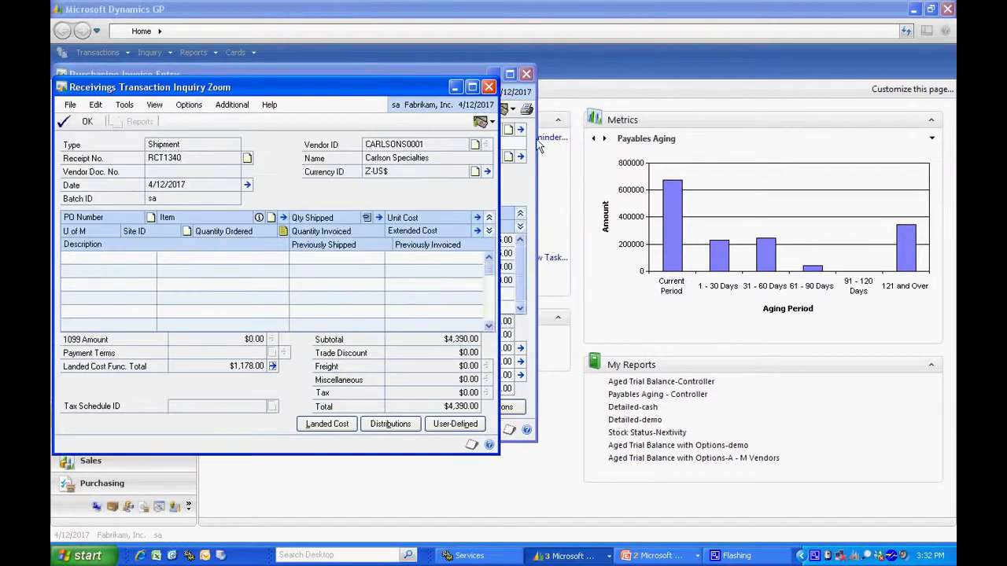
pyautogui.click(491, 85)
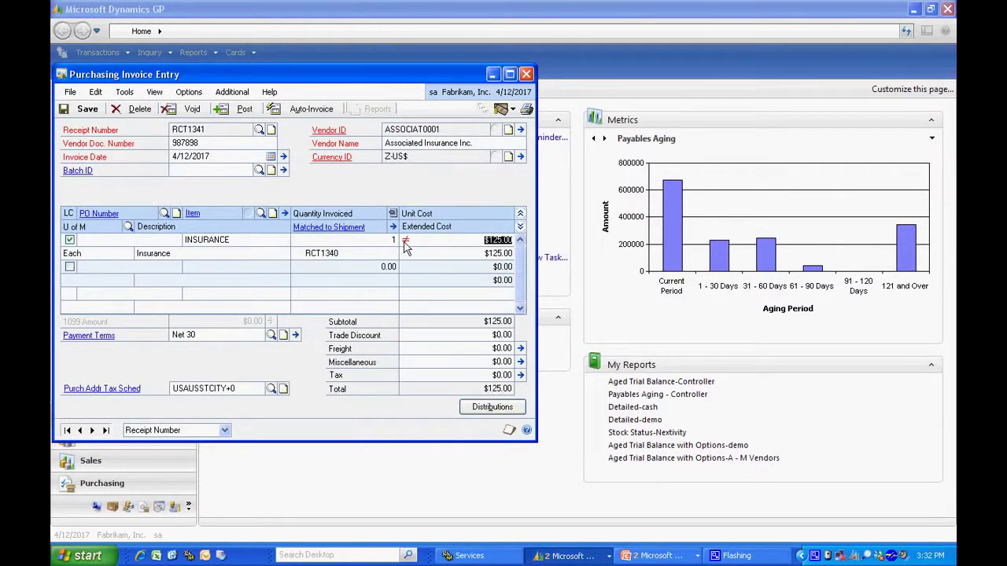
pyautogui.click(247, 110)
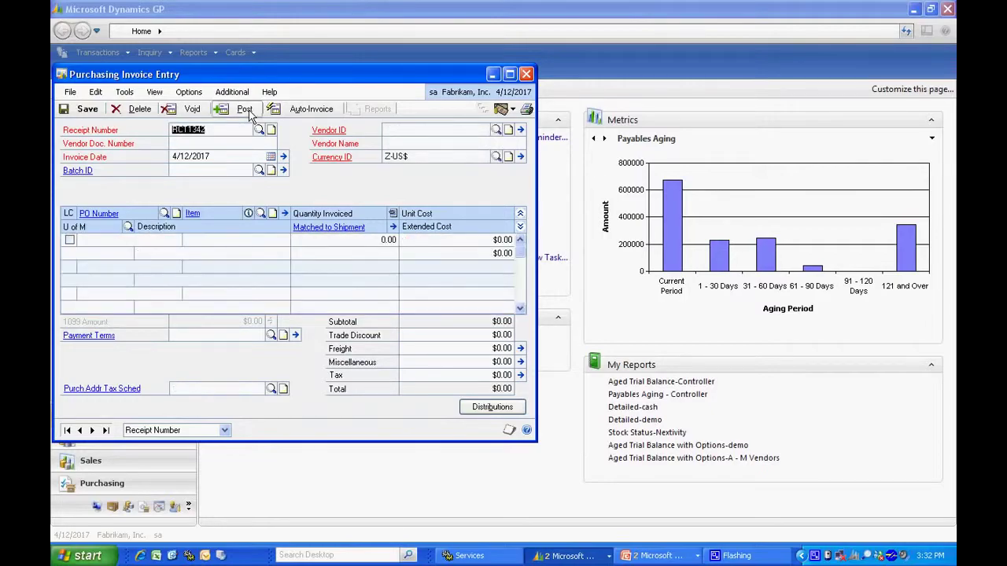